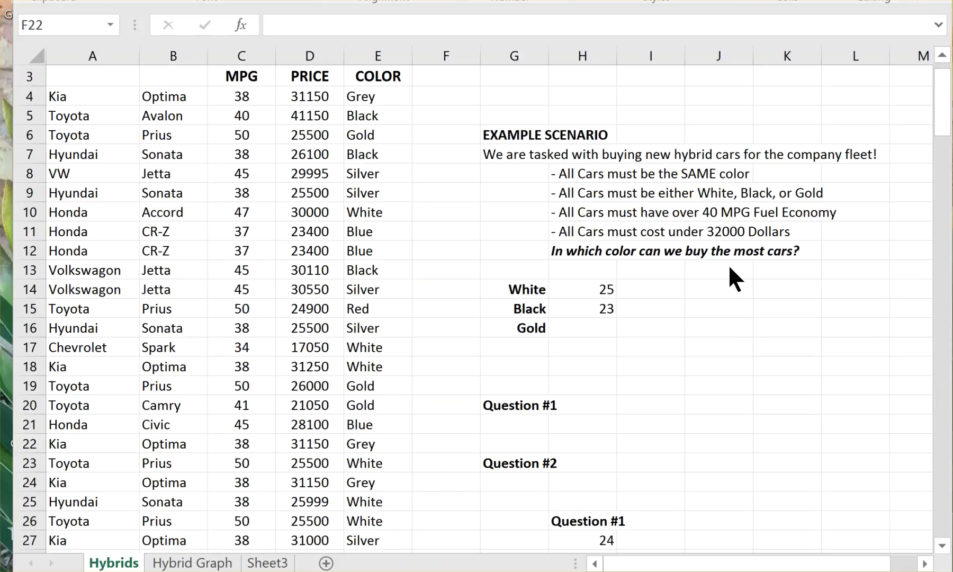
Insert a 2-D stacked bar chart from the first five cars' data in cells A4:D8 of the Hybrids sheet.
click(84, 96)
mouse_move(102, 98)
mouse_down()
mouse_move(206, 117)
mouse_move(284, 117)
mouse_move(284, 170)
mouse_up()
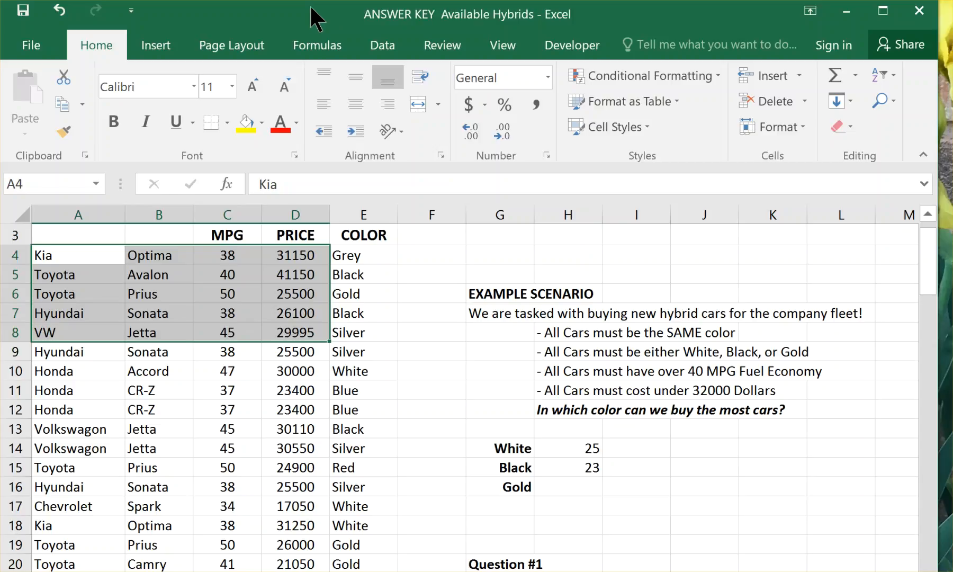
click(157, 46)
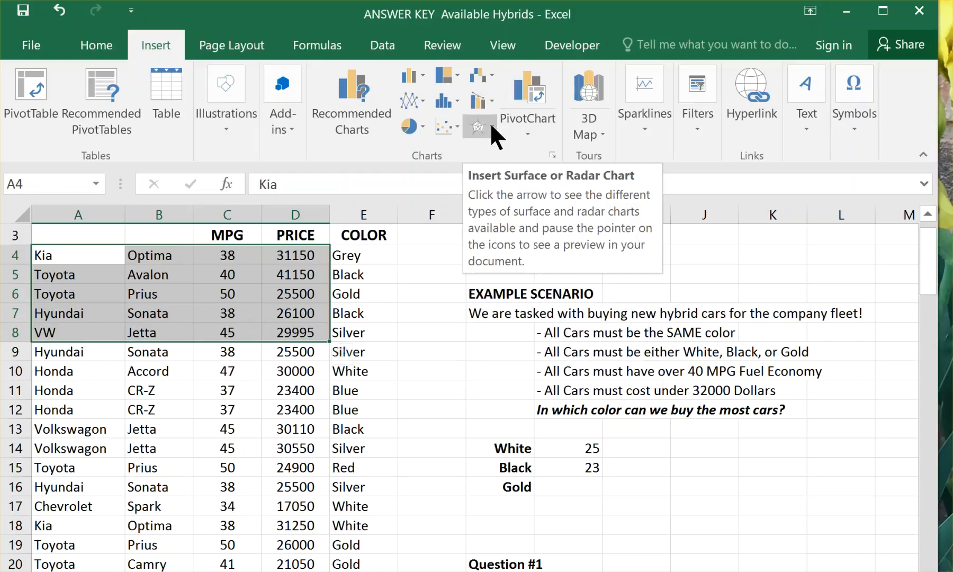
click(422, 76)
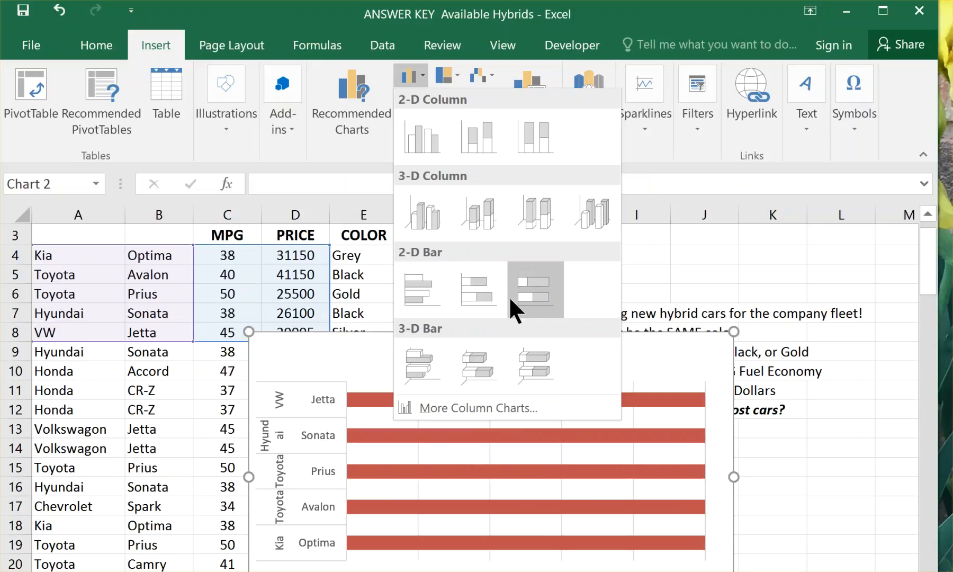
click(474, 295)
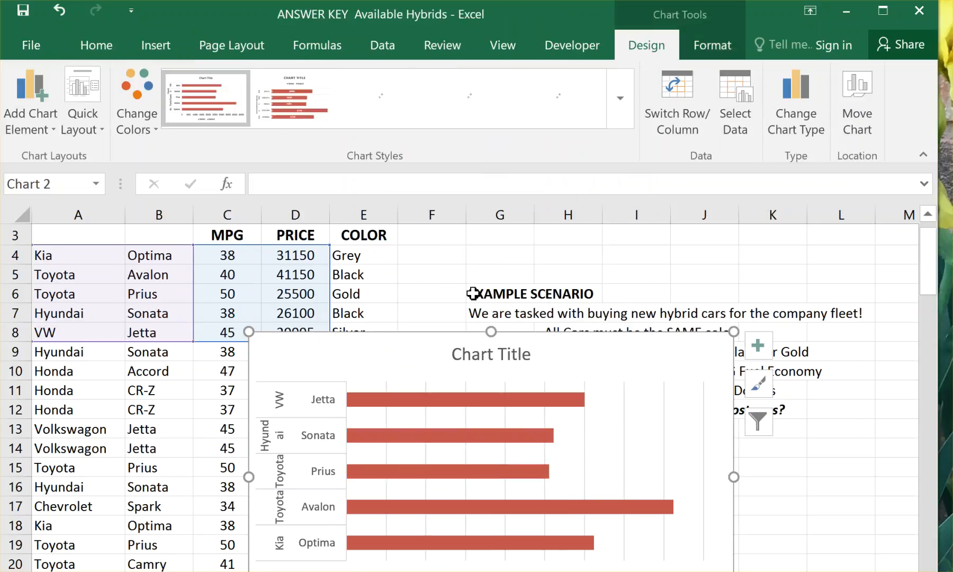
Cut the bar chart from the Hybrids sheet, paste it at cell A1 of Sheet3, and close the chart formatting pane.
double_click(427, 347)
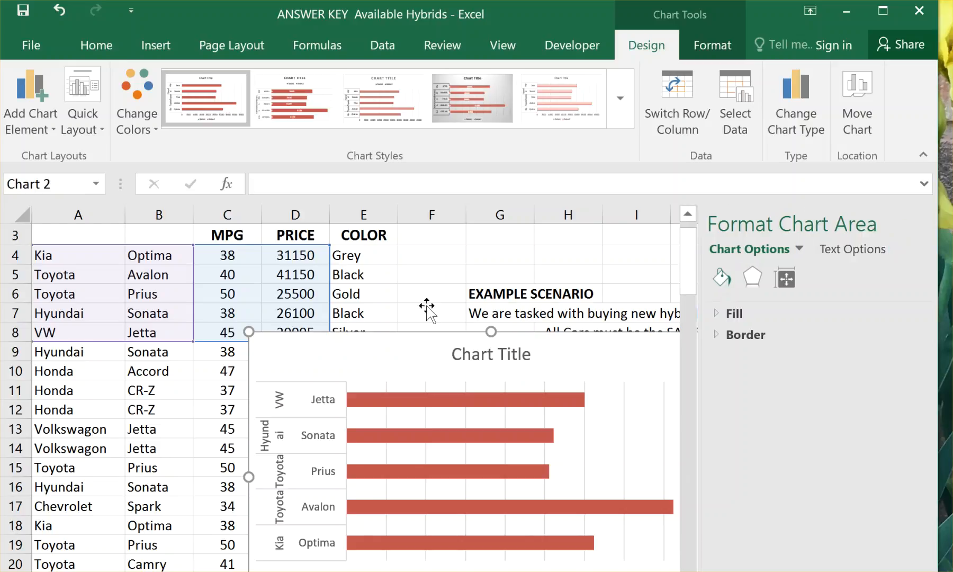
drag(411, 351, 327, 291)
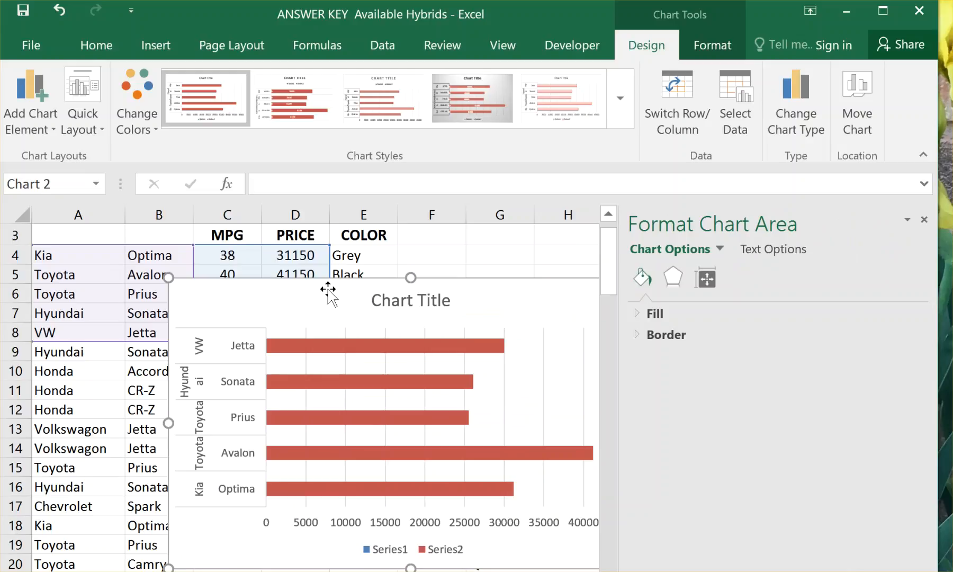
key(Delete)
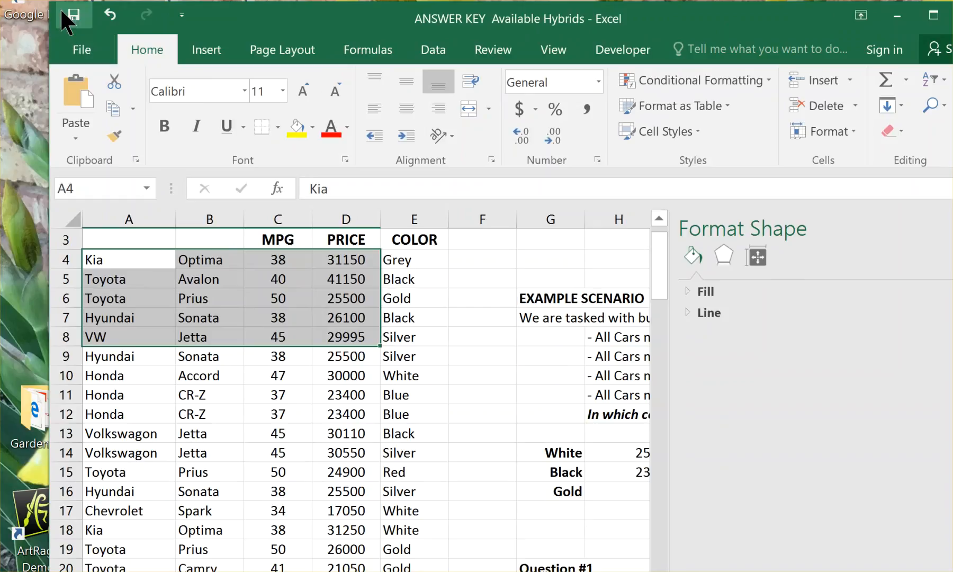
drag(57, 21, 39, 182)
drag(284, 176, 289, 71)
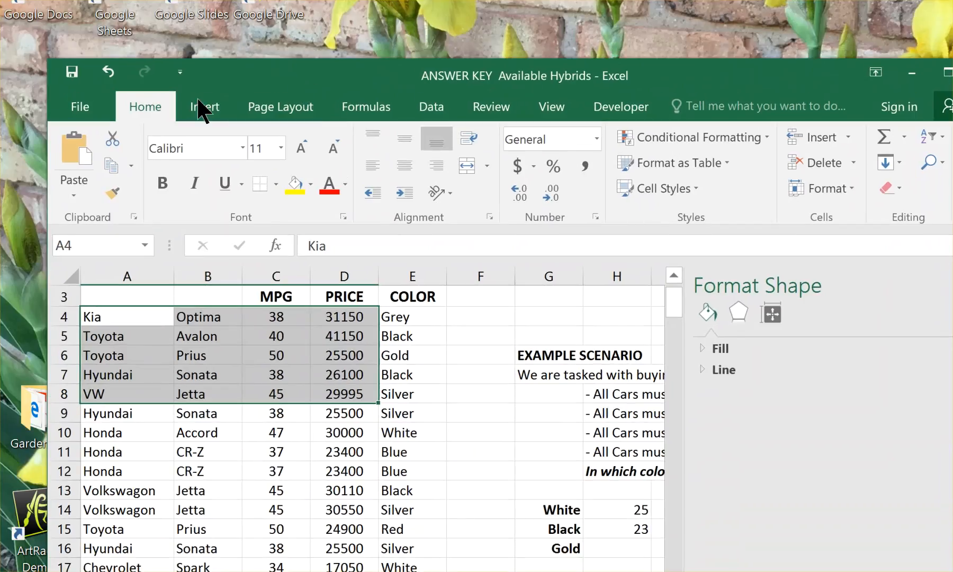
drag(50, 63, 46, 151)
drag(249, 160, 202, 29)
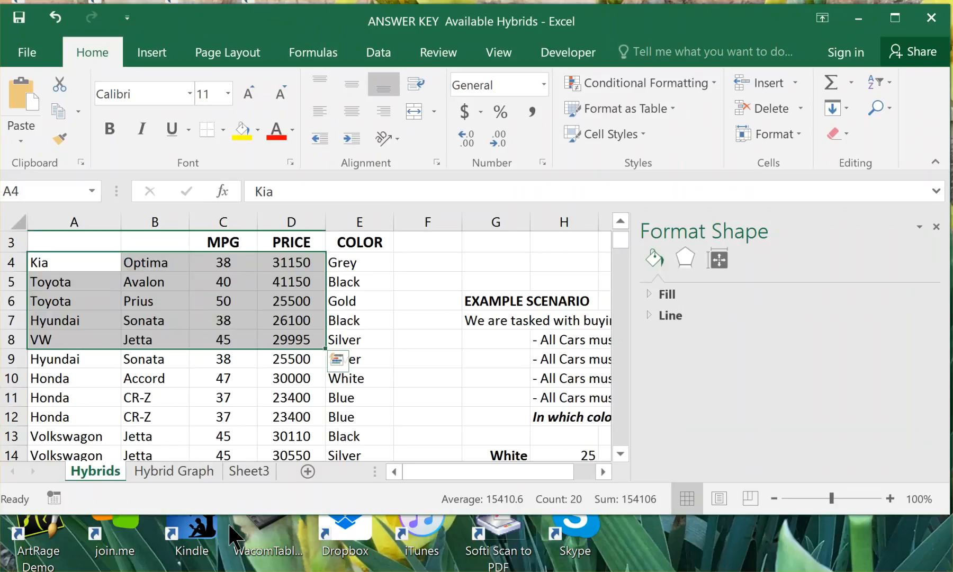
click(254, 469)
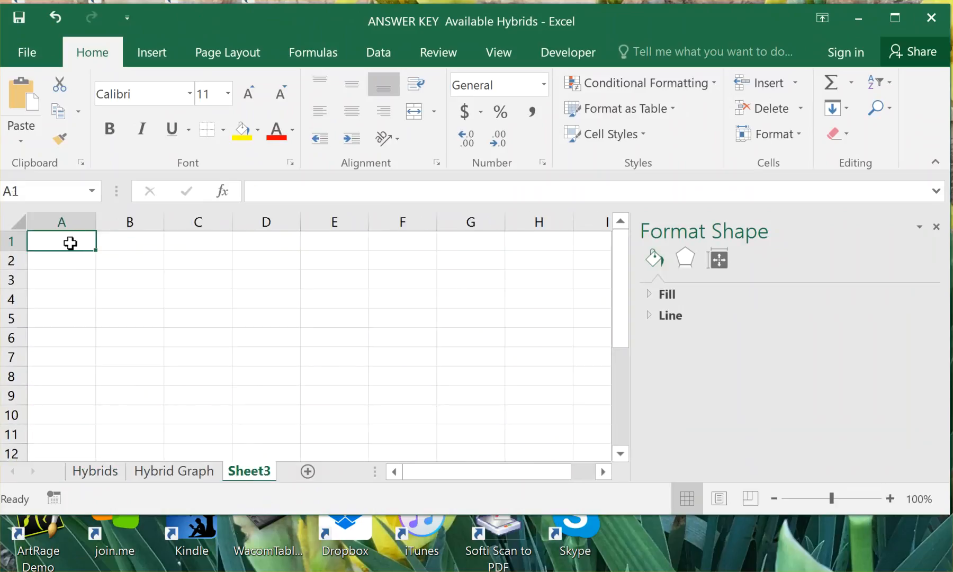
key(ctrl+v)
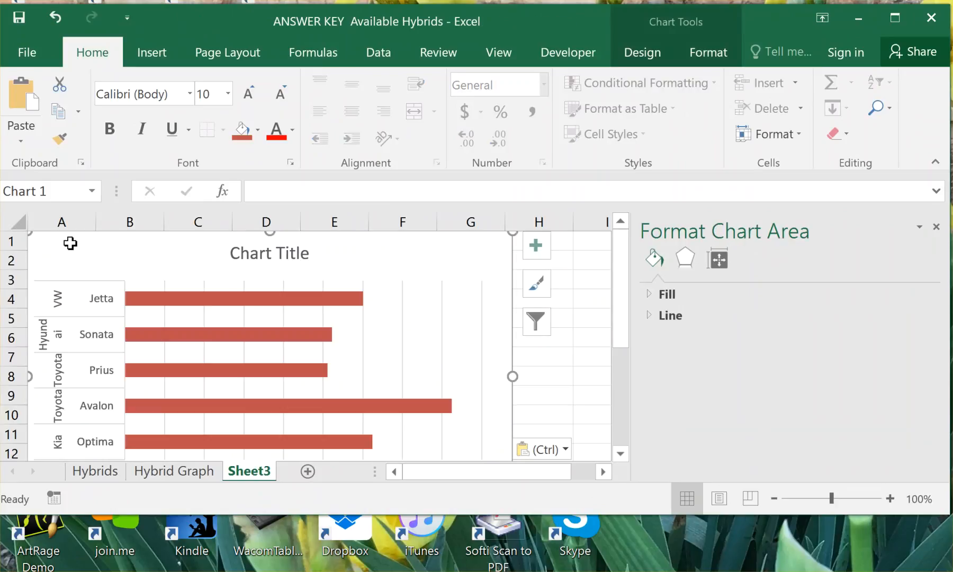
click(935, 227)
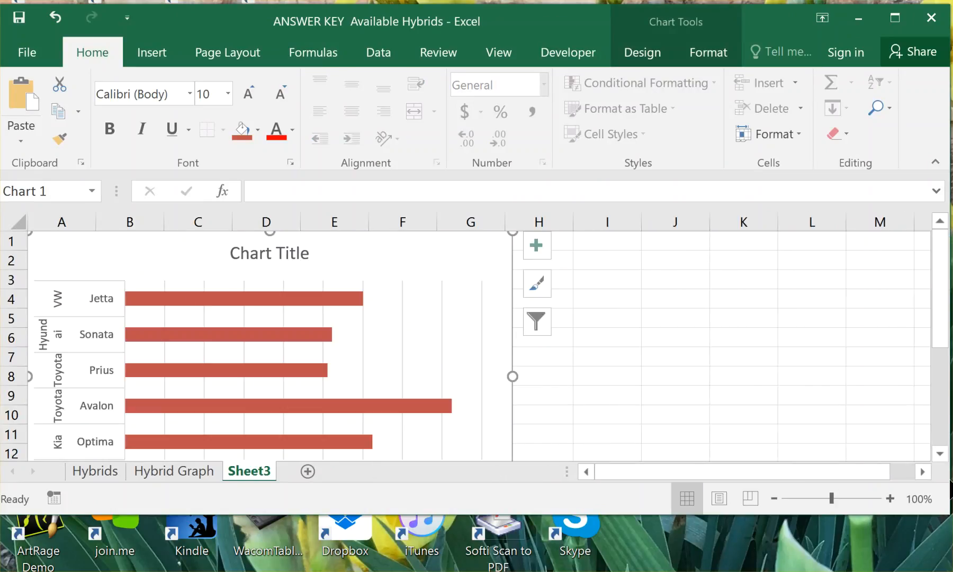
drag(948, 512, 940, 568)
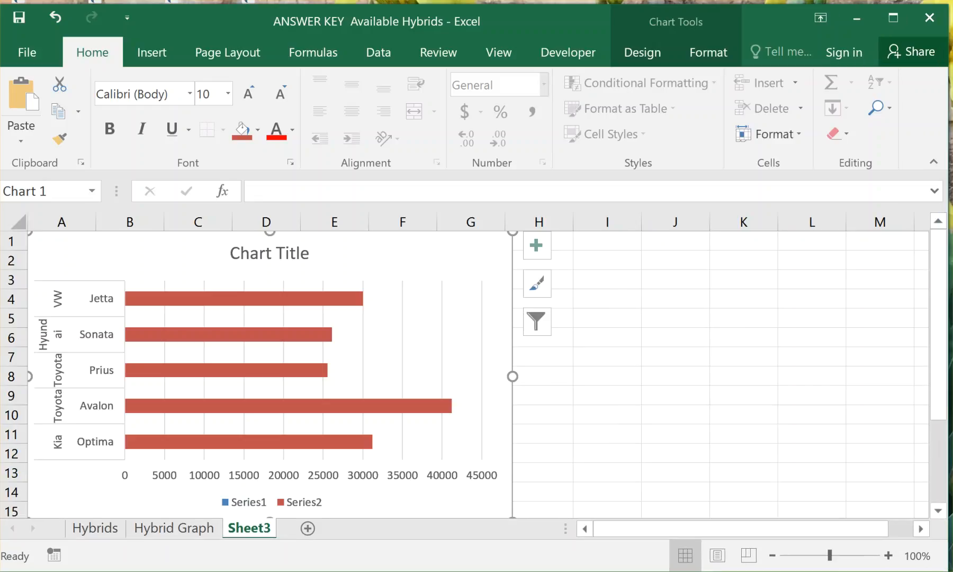
Rename Sheet3 as "Bar Graph".
right_click(250, 532)
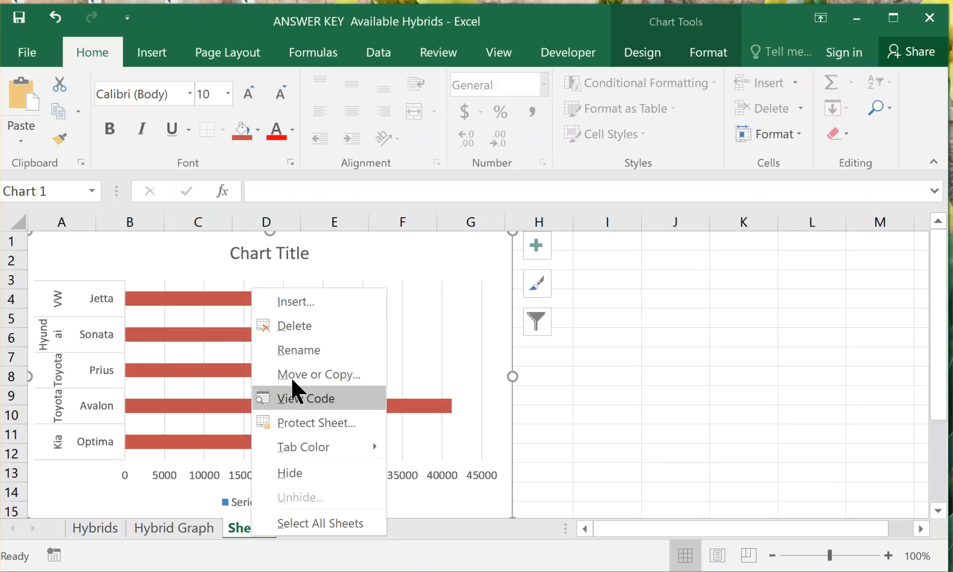
click(303, 352)
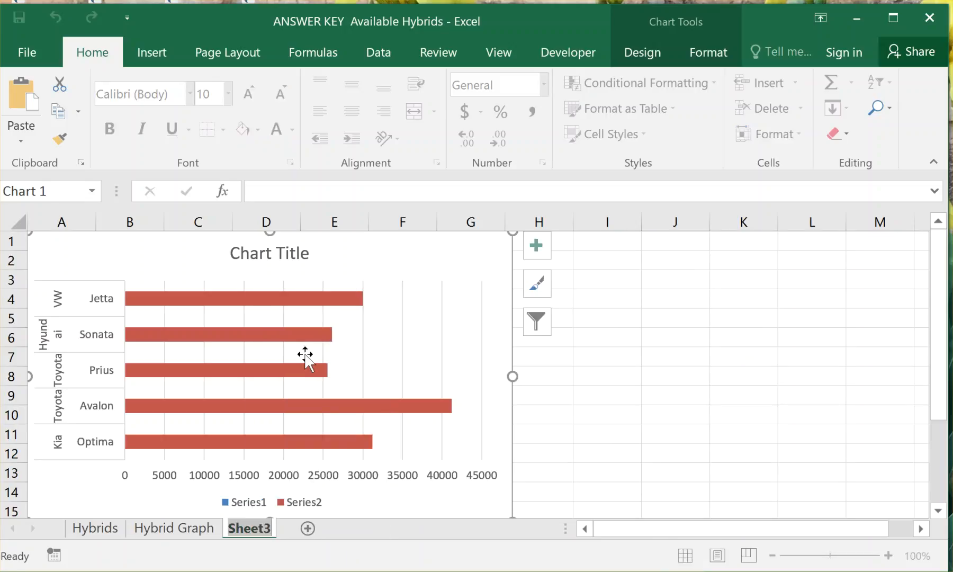
text(Bar Graph)
click(455, 329)
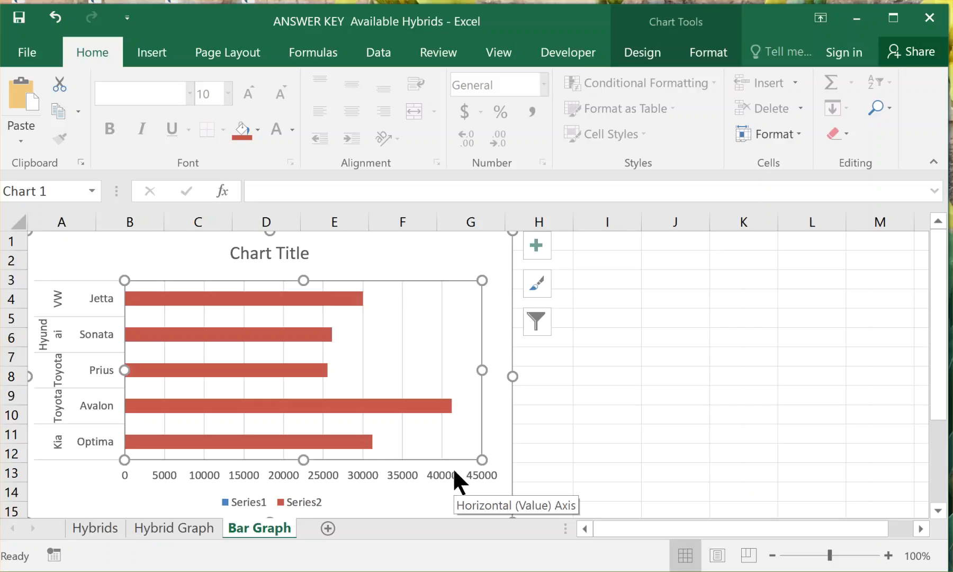
Select only the VW Jetta bar and review the chart's available styles, filters and elements.
click(151, 300)
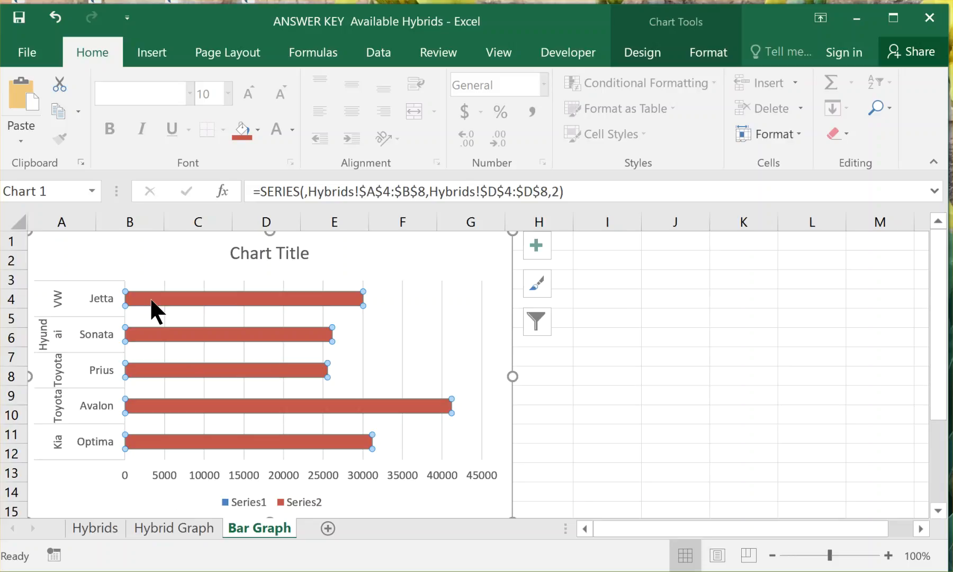
click(151, 300)
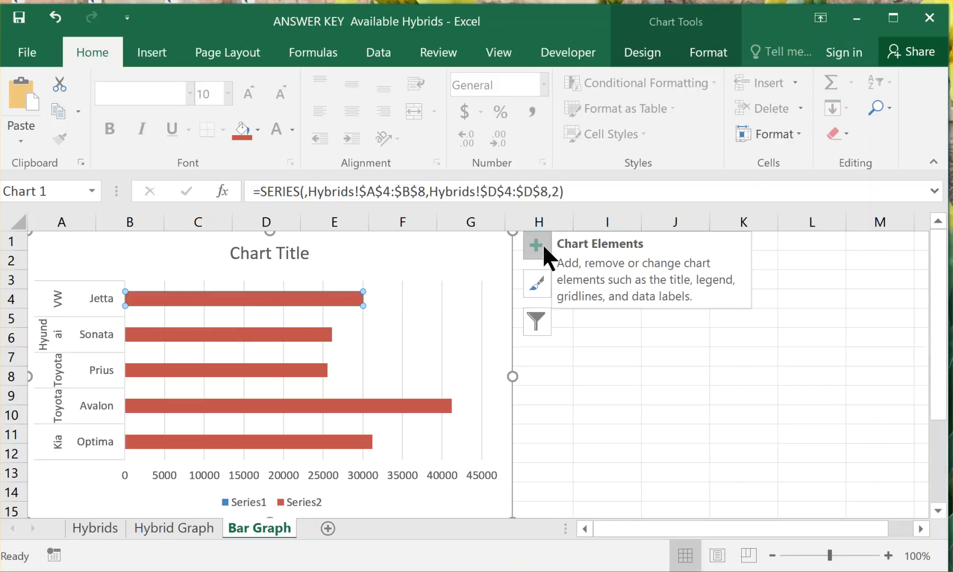
click(541, 287)
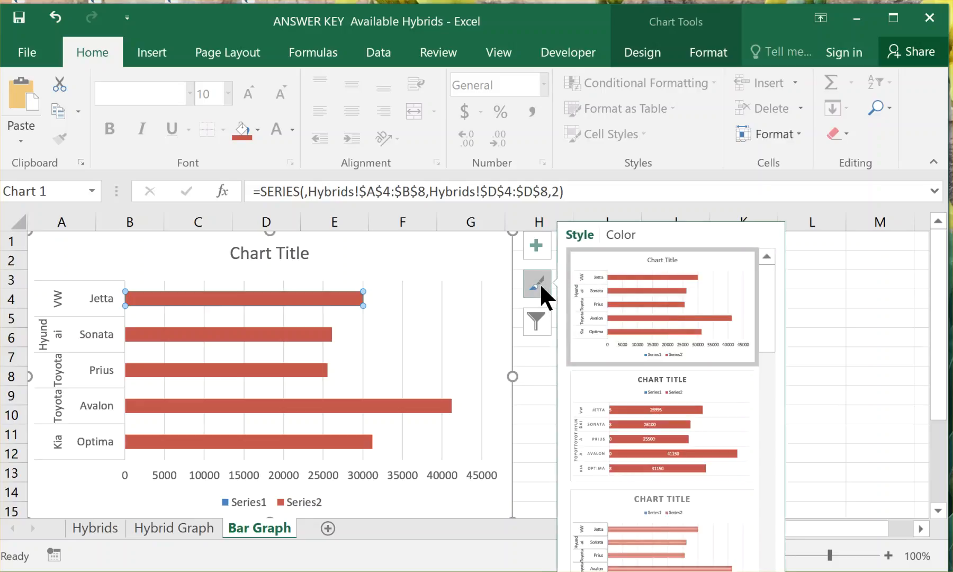
click(540, 287)
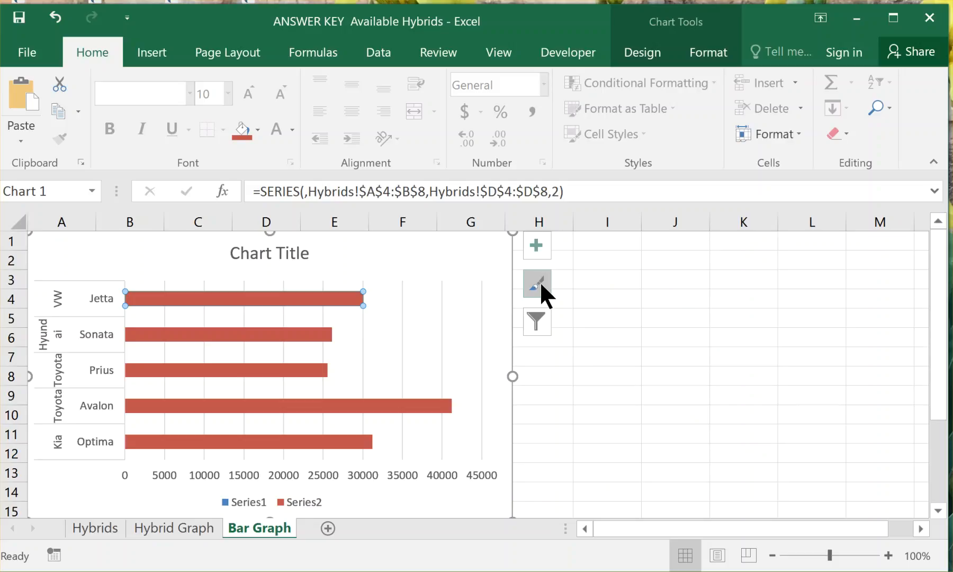
click(536, 285)
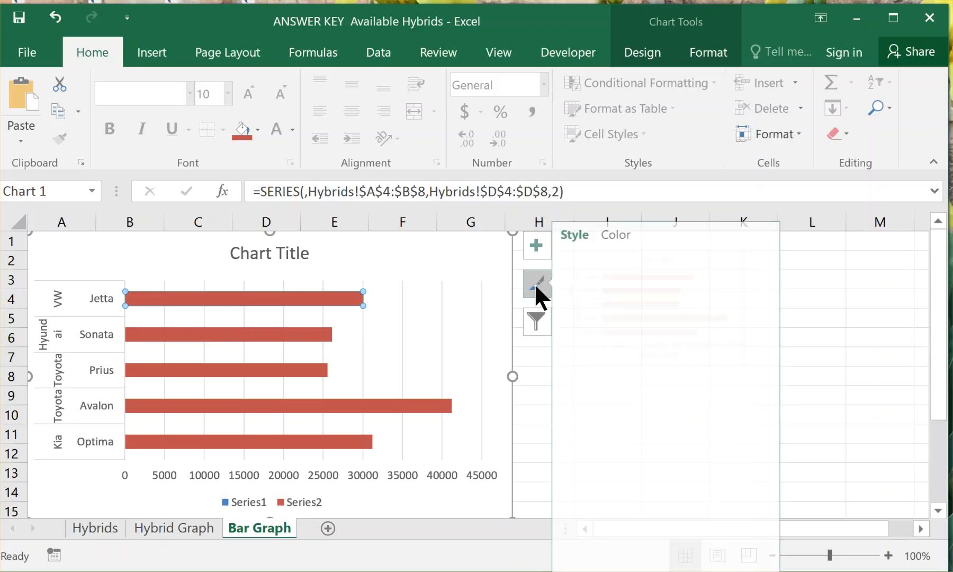
click(530, 332)
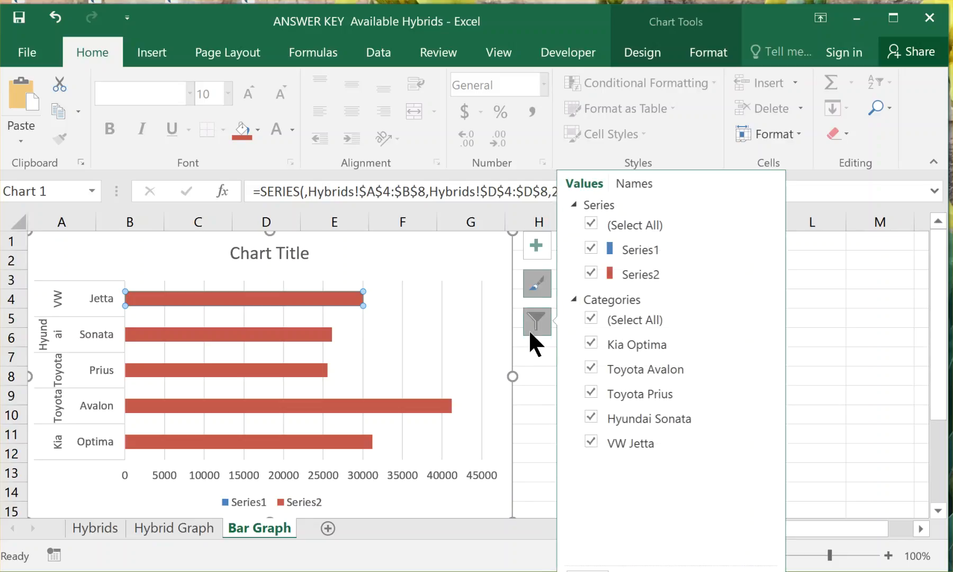
click(534, 255)
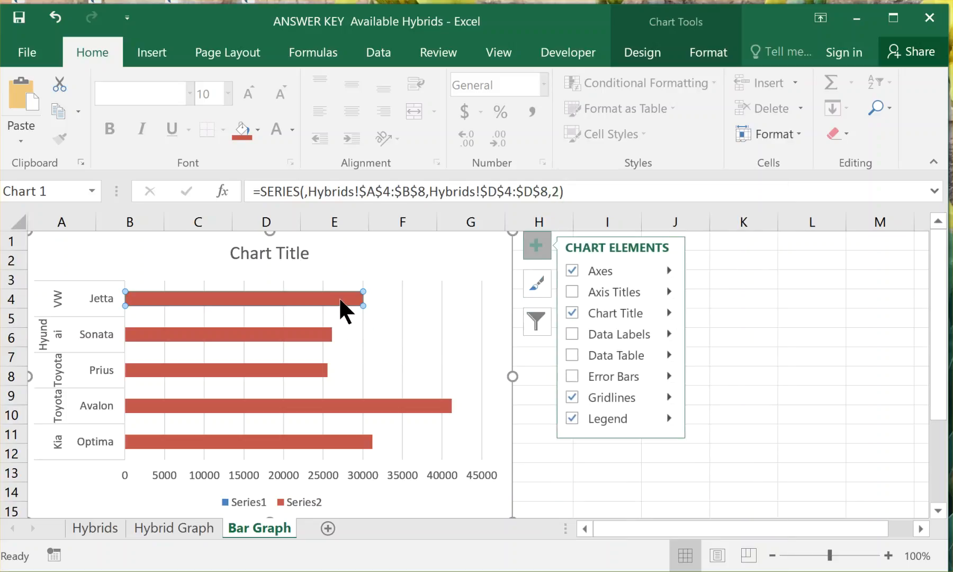
Fill the VW Jetta bar with standard red and the Hyundai Sonata bar with standard blue.
click(256, 130)
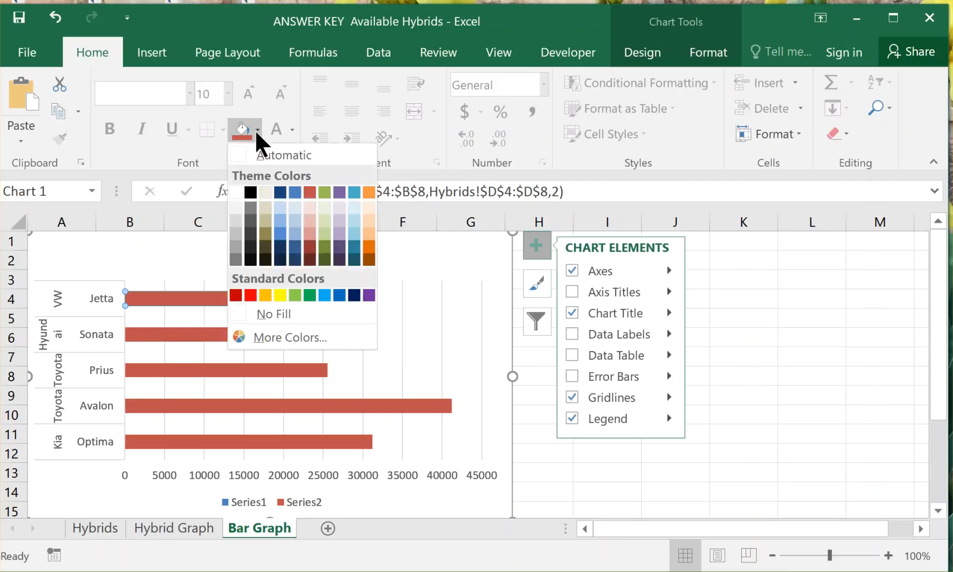
click(250, 295)
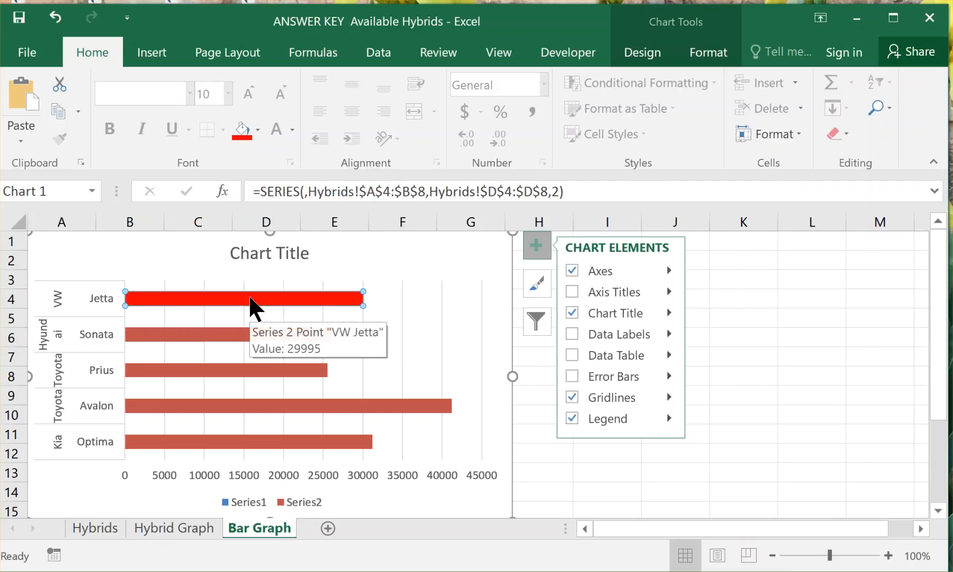
click(237, 335)
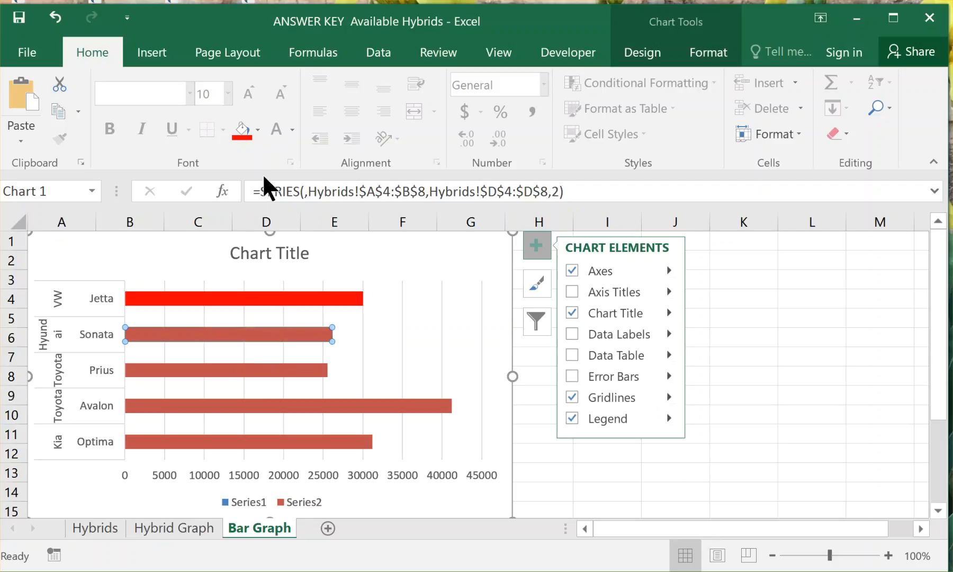
click(258, 128)
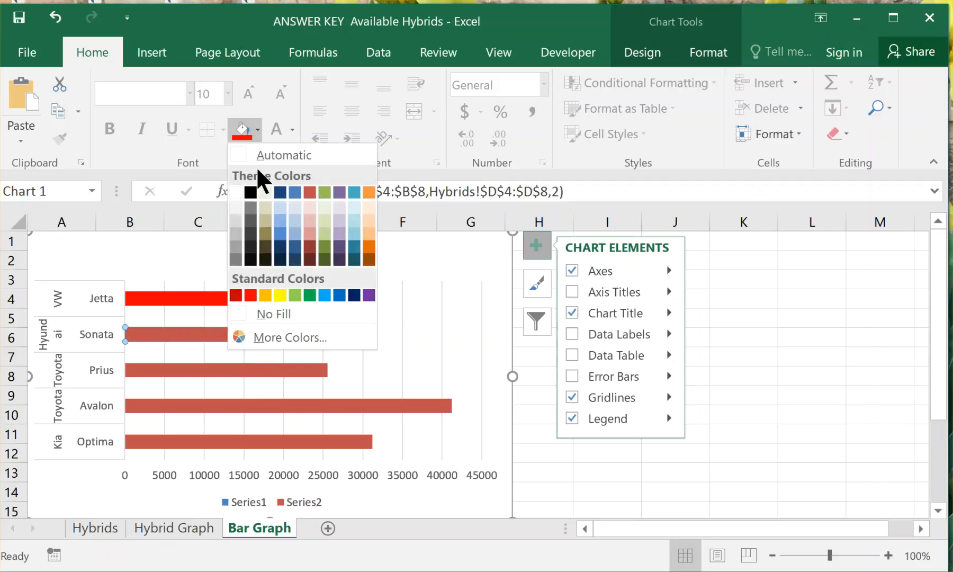
click(339, 295)
Fill the Toyota Prius bar with standard yellow.
click(294, 380)
right_click(294, 380)
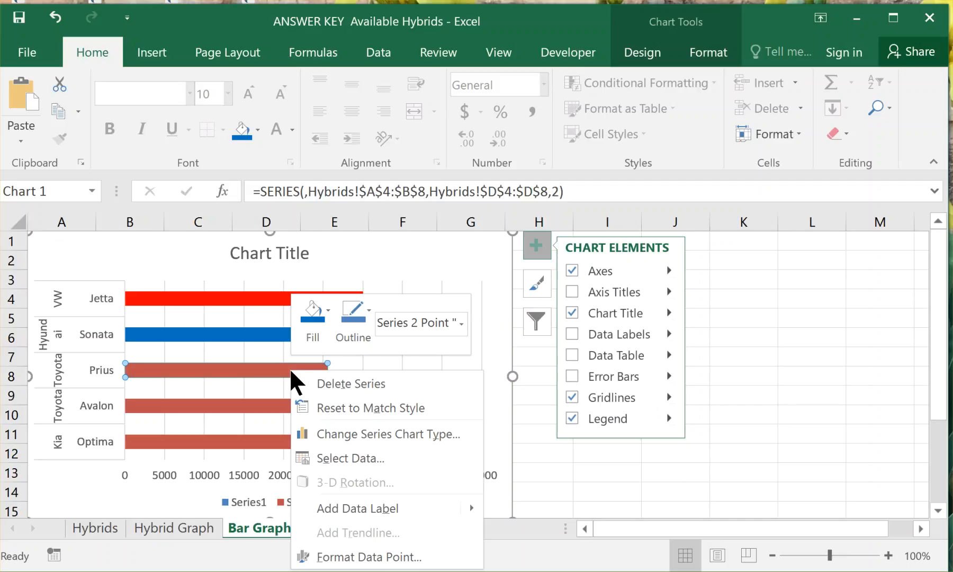
click(325, 304)
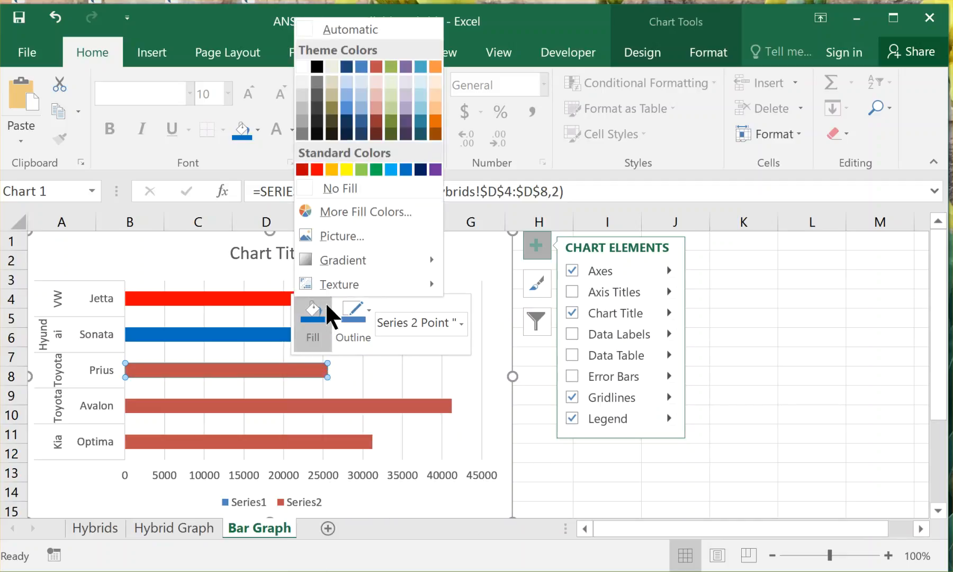
click(345, 169)
Fill the Toyota Avalon bar with standard green.
click(317, 403)
right_click(318, 403)
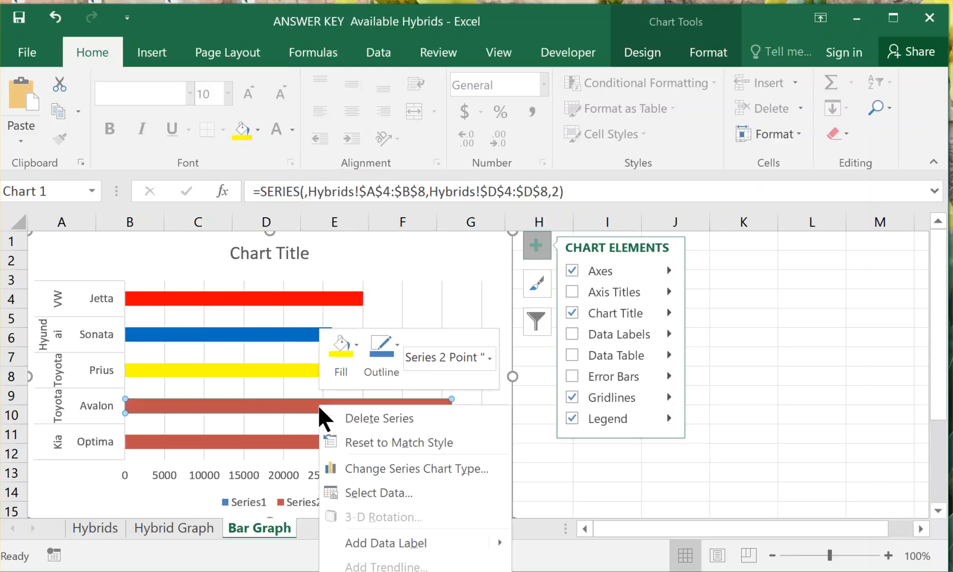
click(356, 345)
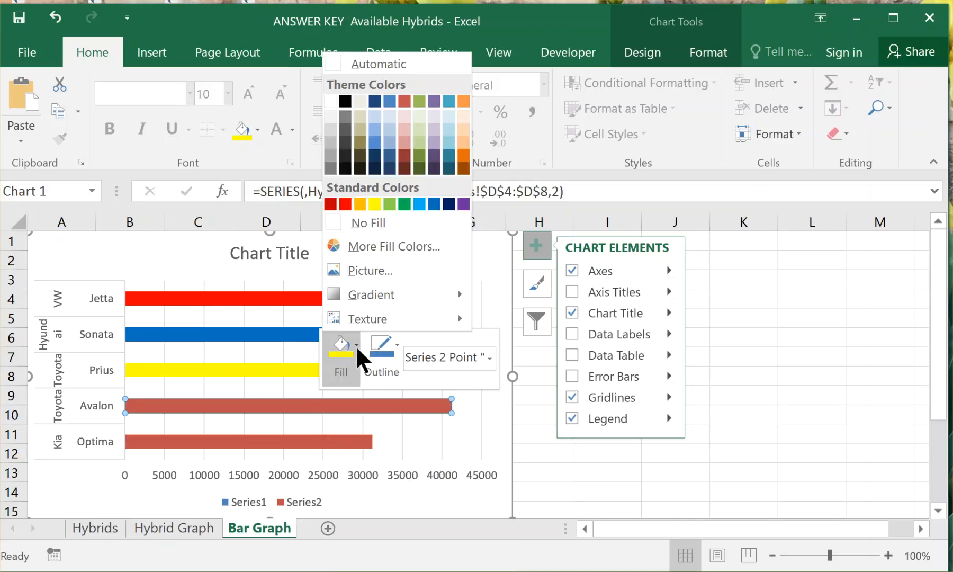
click(403, 203)
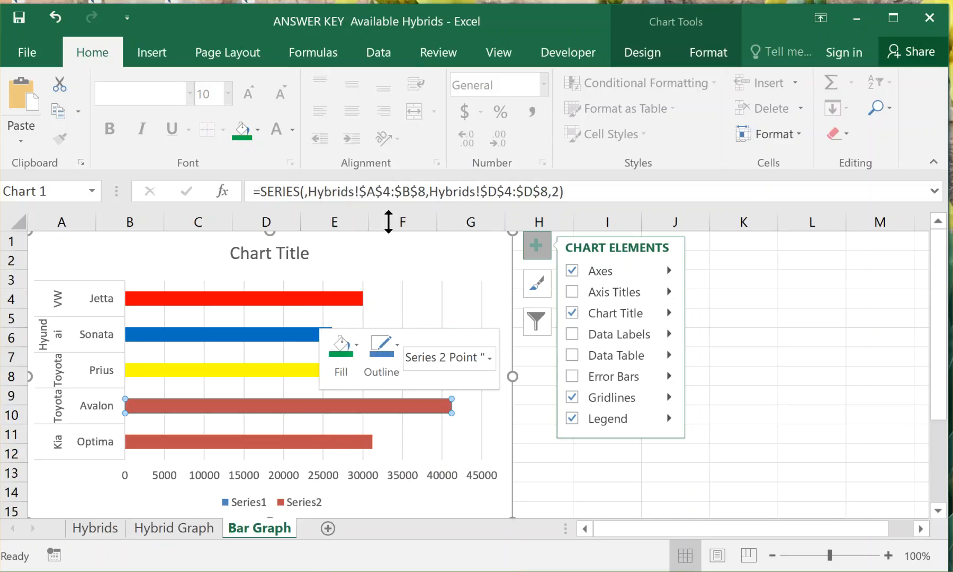
Fill the Kia Optima bar with the orange theme color.
click(299, 441)
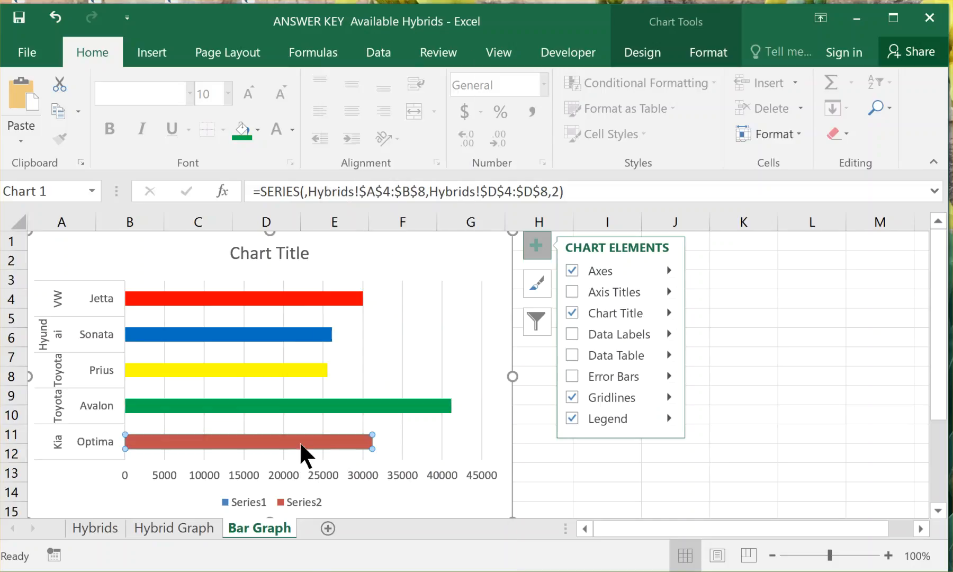
right_click(299, 440)
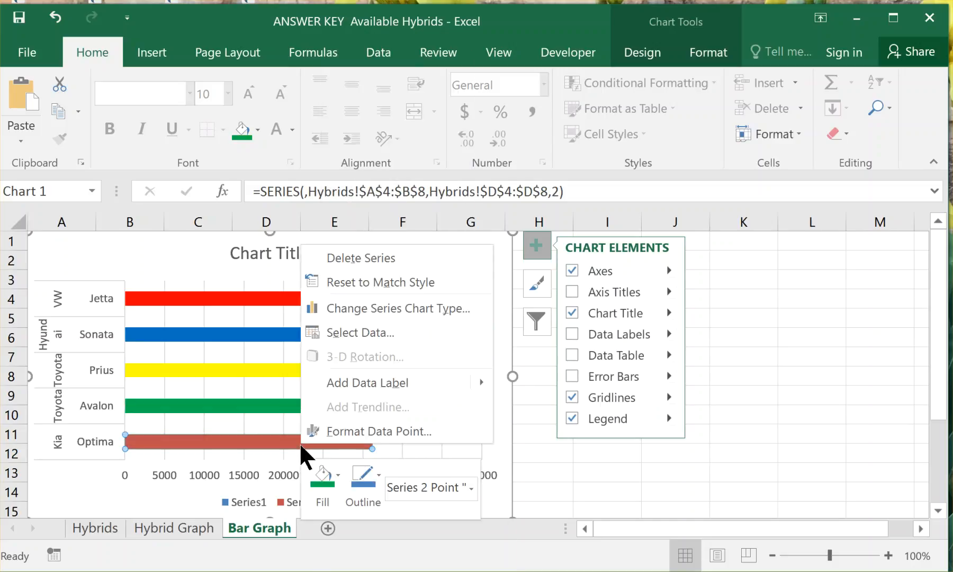
click(333, 471)
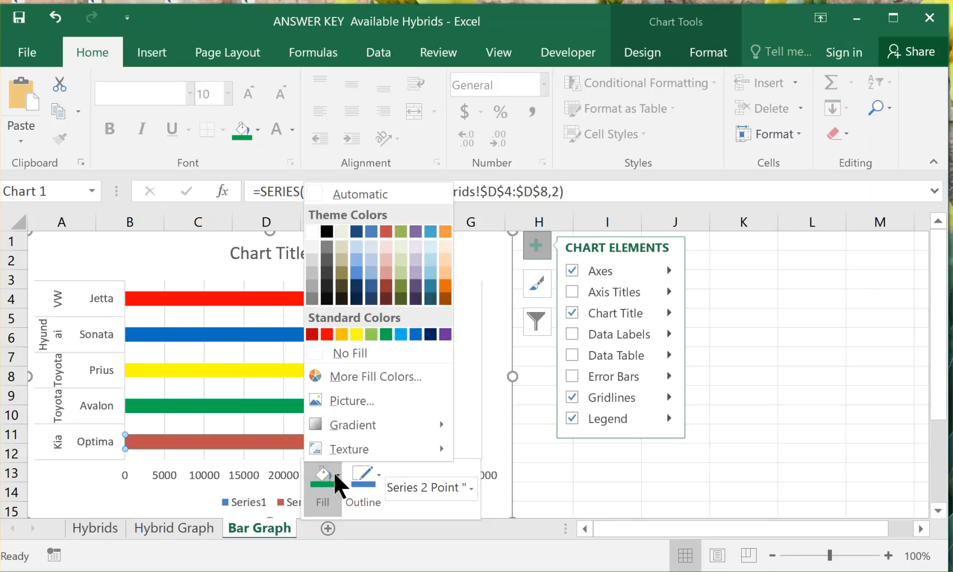
click(445, 230)
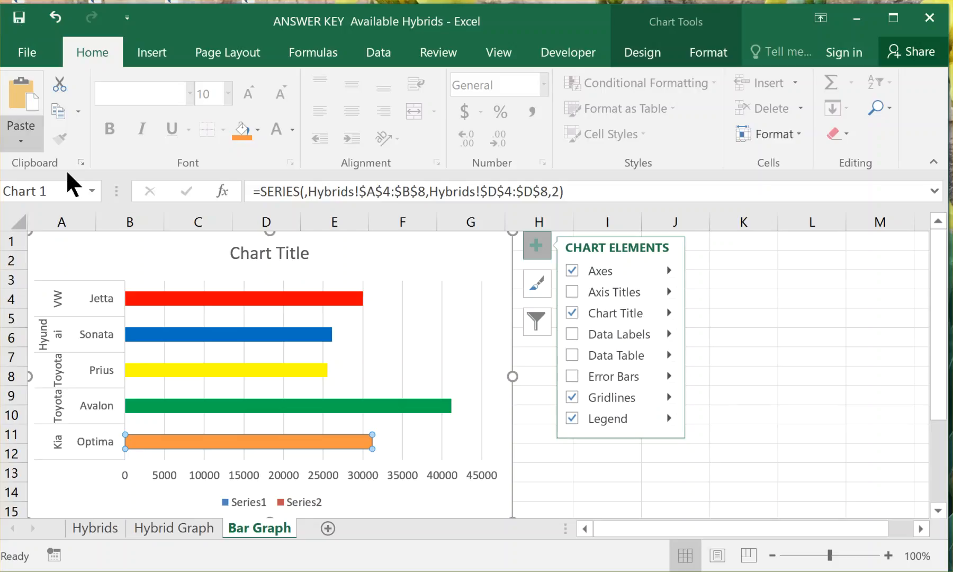
Open the formatting options for the car-name category axis and try to enlarge its label area downward.
double_click(78, 331)
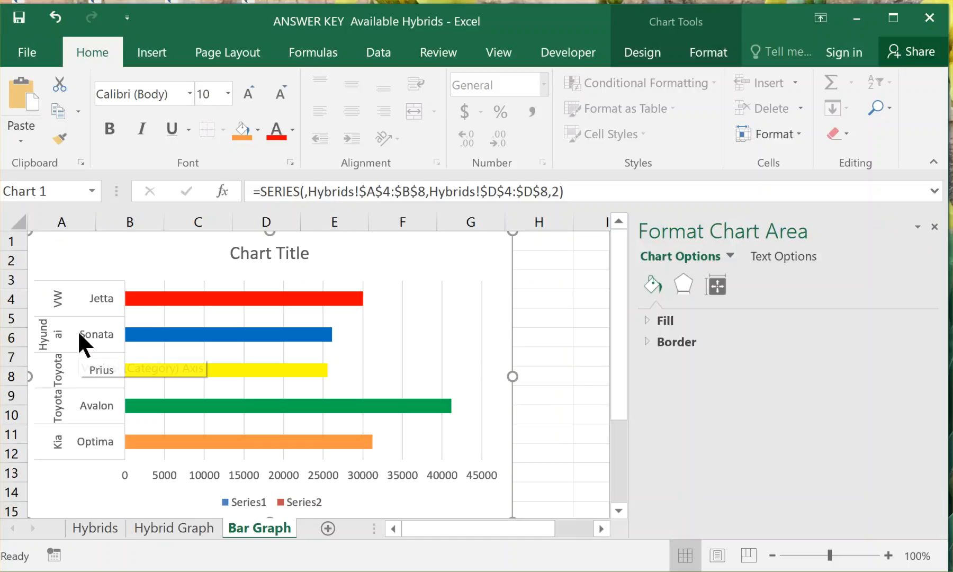
click(78, 333)
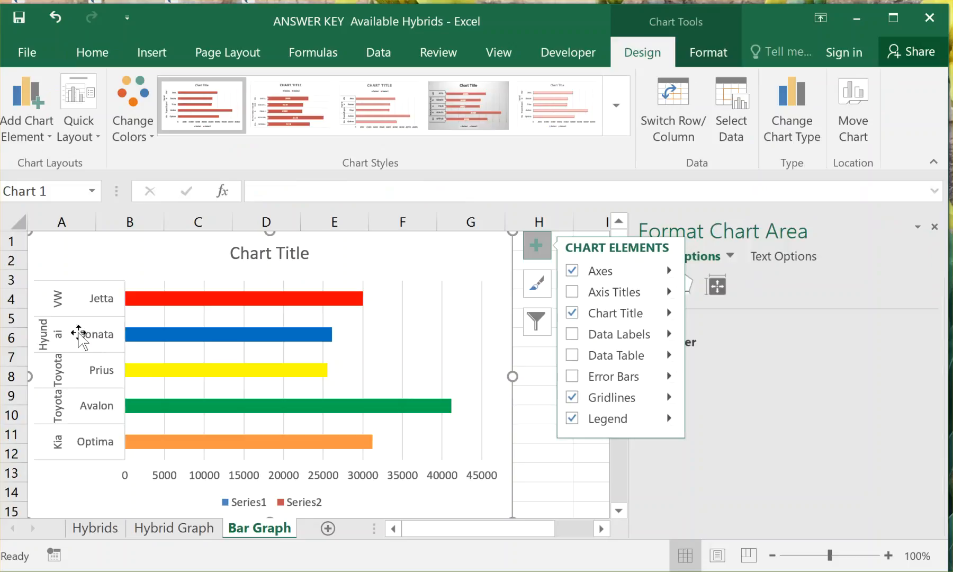
click(57, 336)
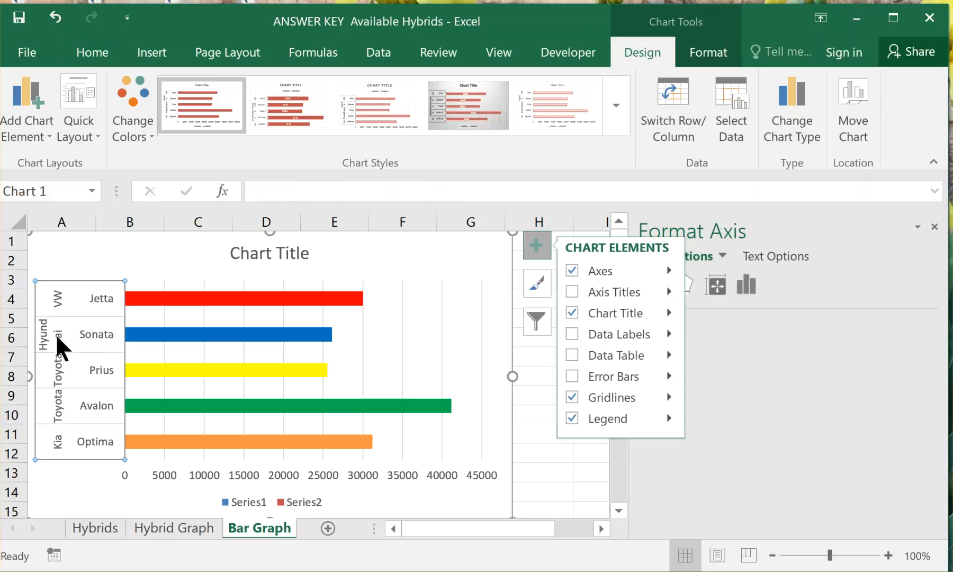
click(129, 460)
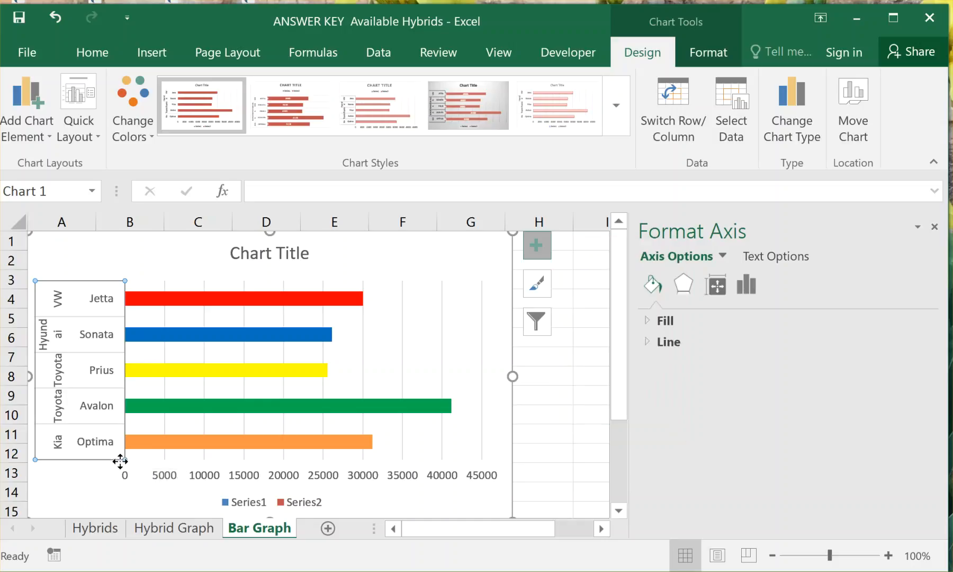
drag(121, 459, 121, 476)
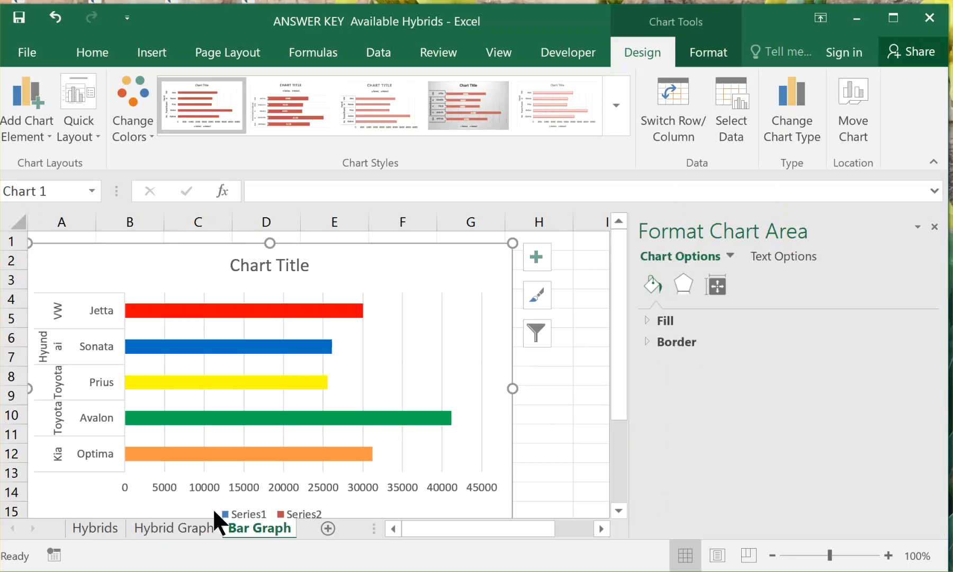
Delete the Series1 and Series2 legend from the bar chart.
click(238, 509)
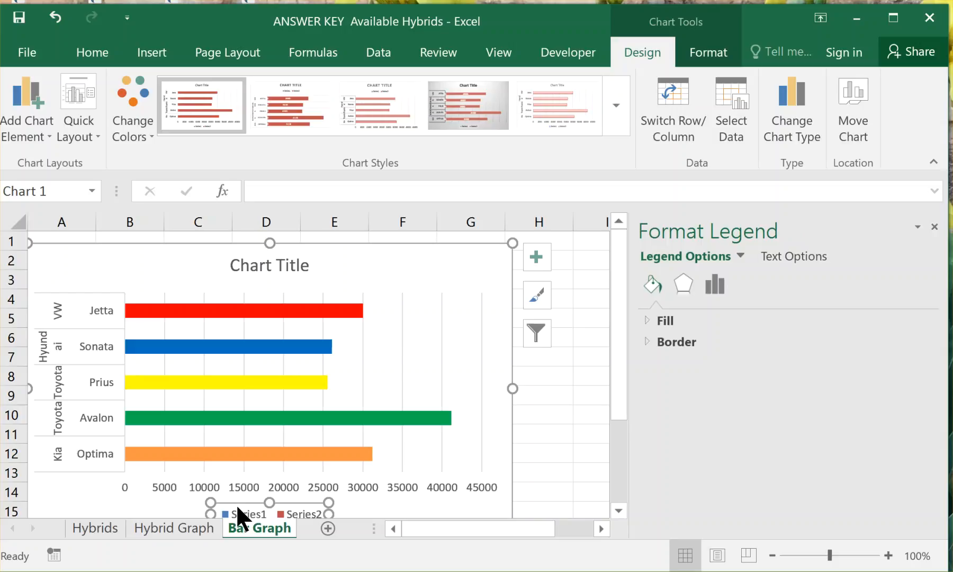
key(Delete)
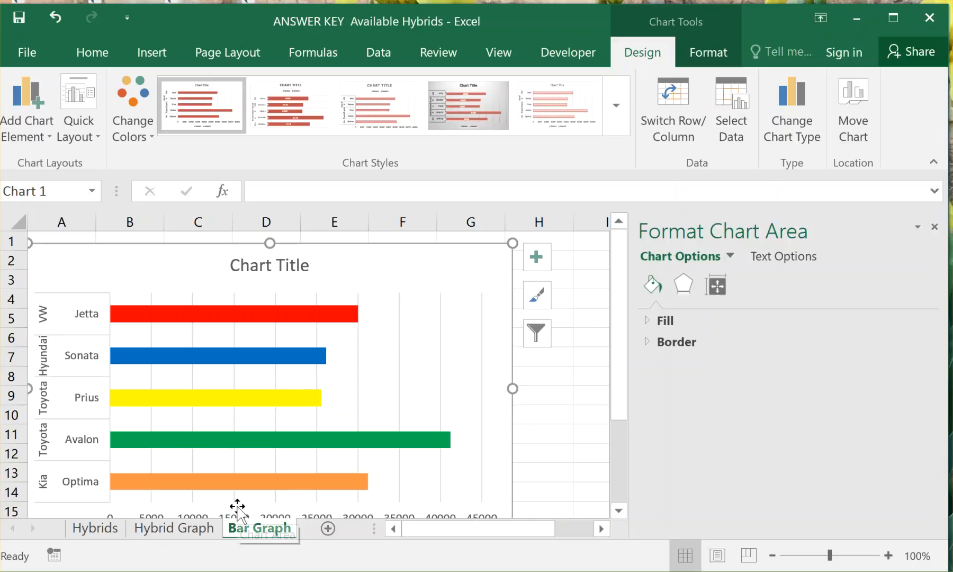
Replace the placeholder chart title with "Car Cost Car Graph".
drag(619, 401, 620, 412)
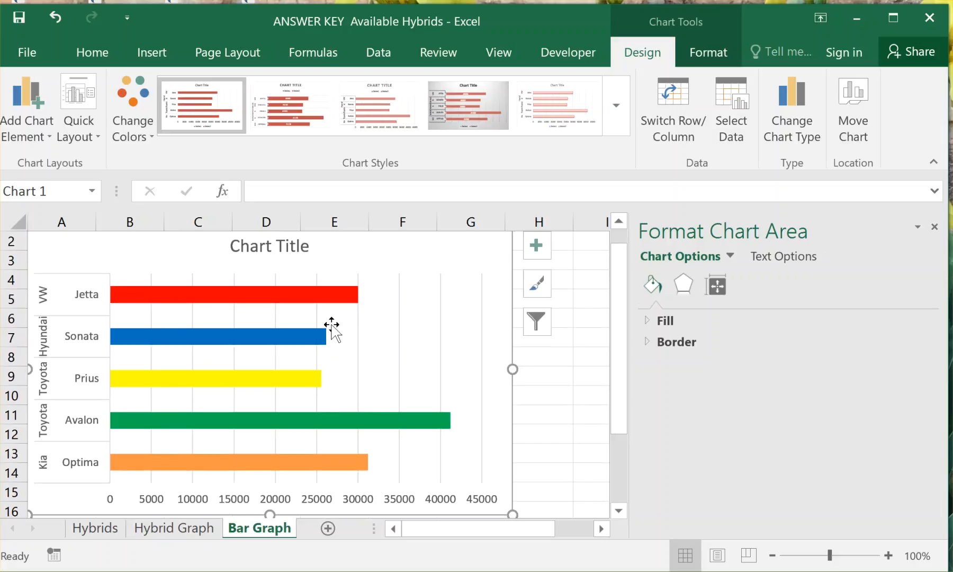
click(294, 248)
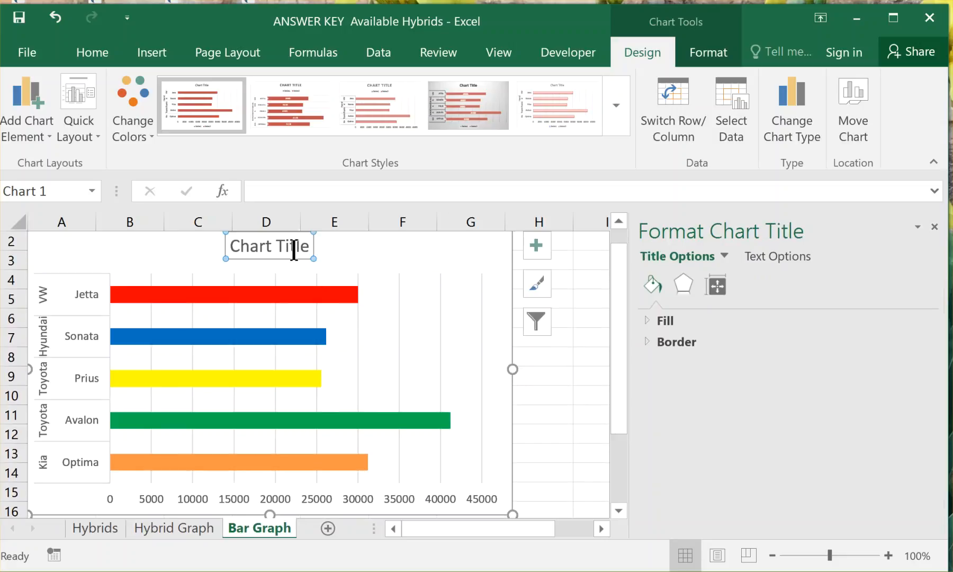
drag(310, 245, 239, 246)
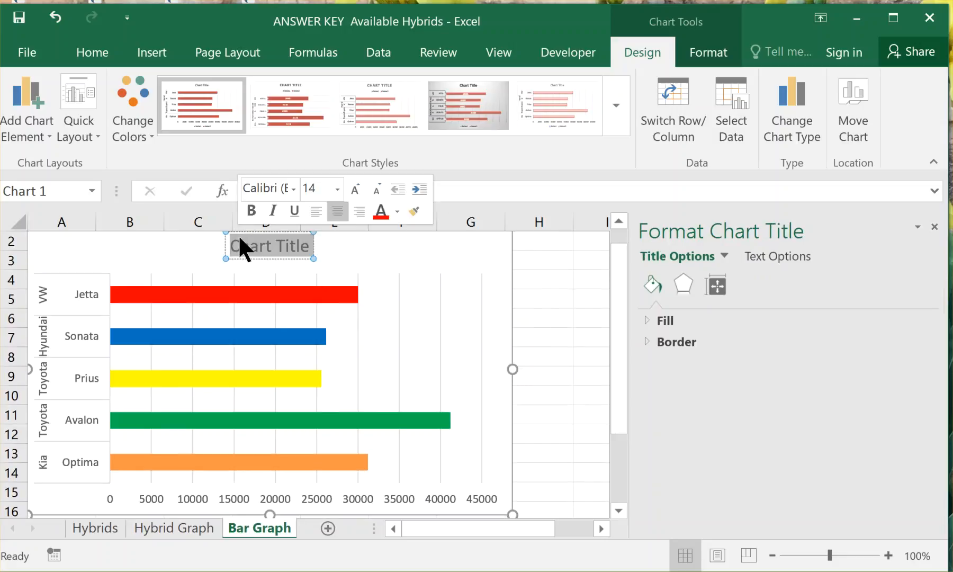
text(Car)
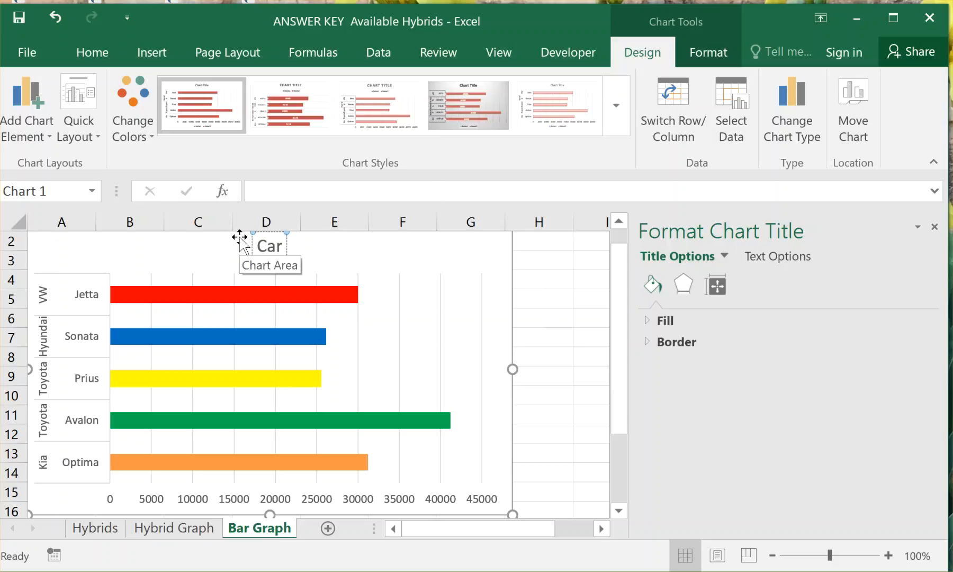
text( Cost Car)
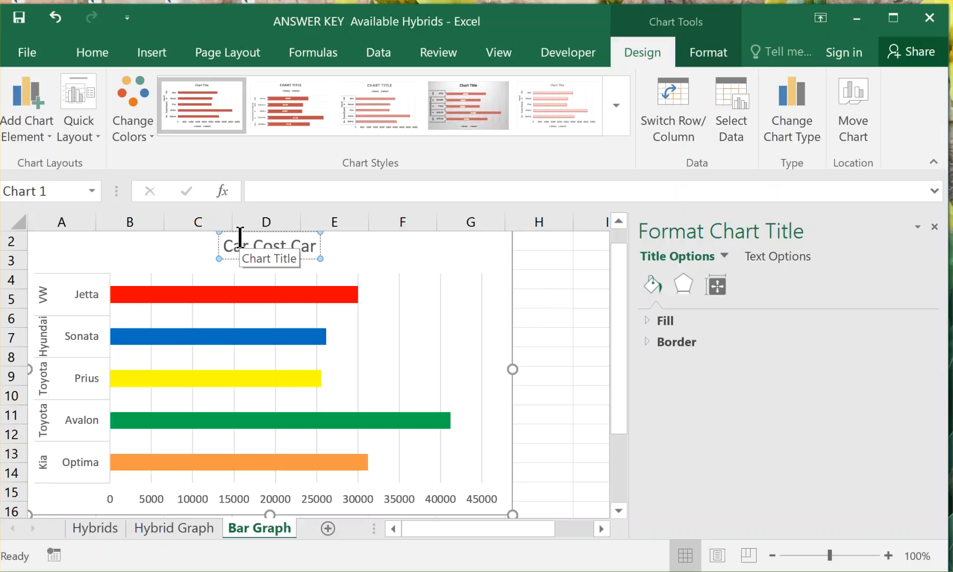
text( Graph)
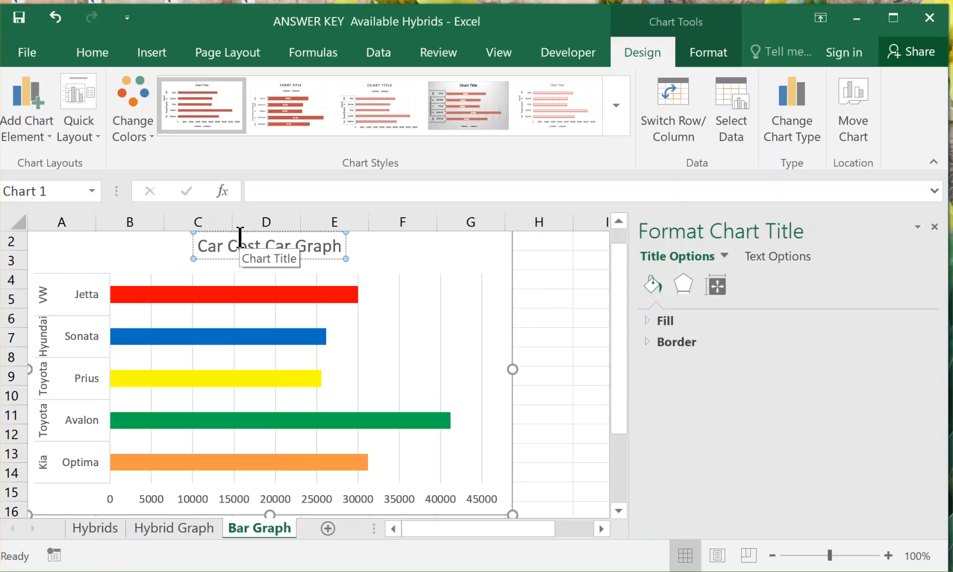
click(467, 289)
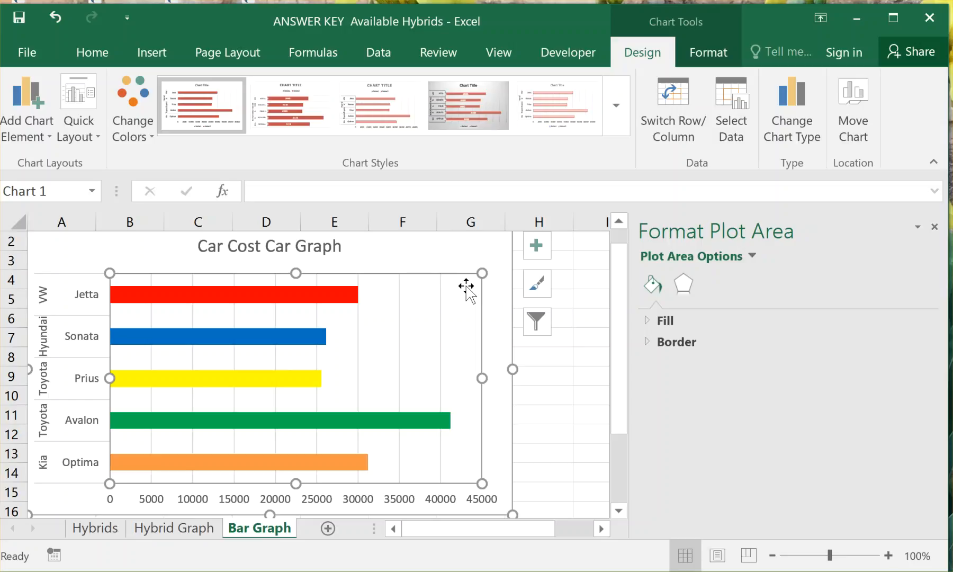
Select the car-name category axis and then the horizontal price axis to view their formatting options.
click(71, 331)
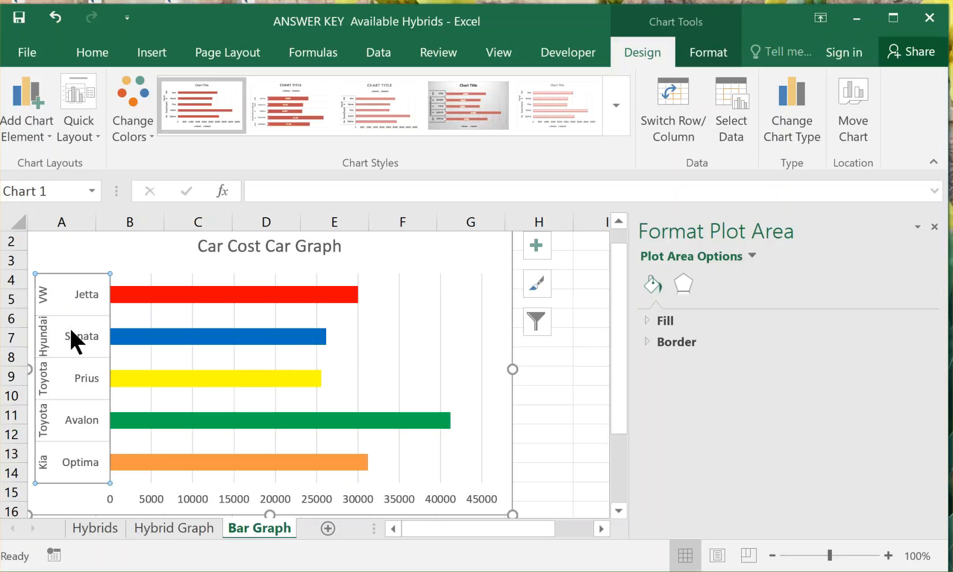
click(218, 503)
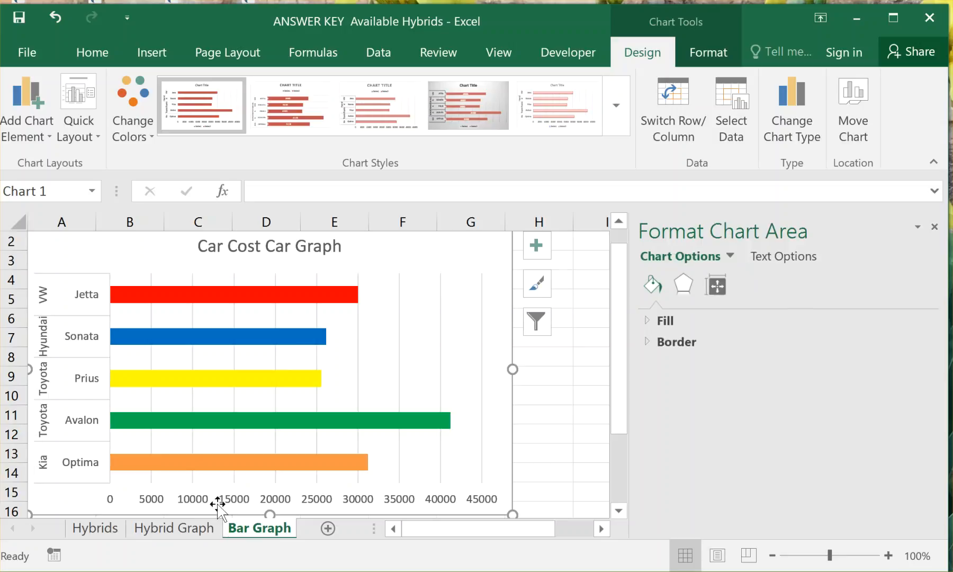
click(218, 500)
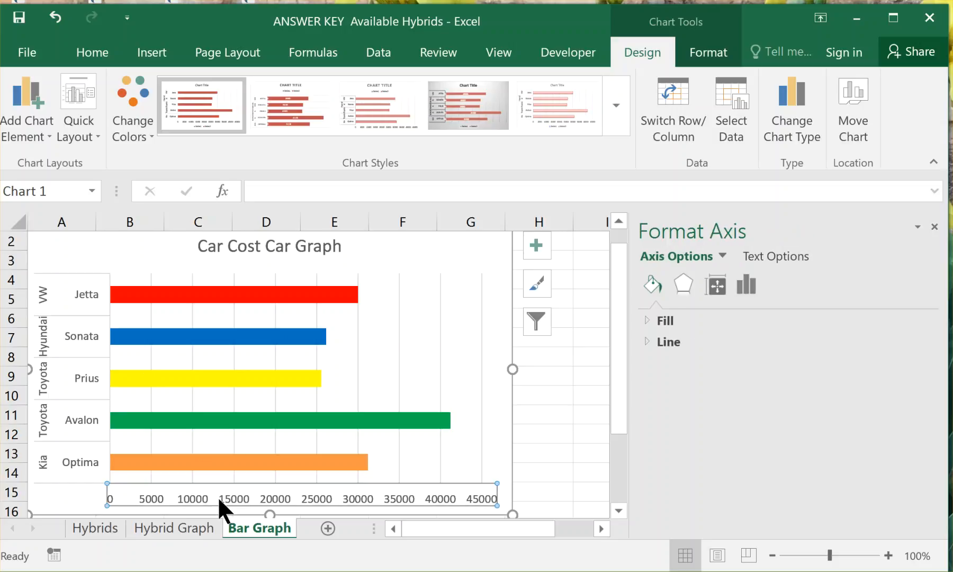